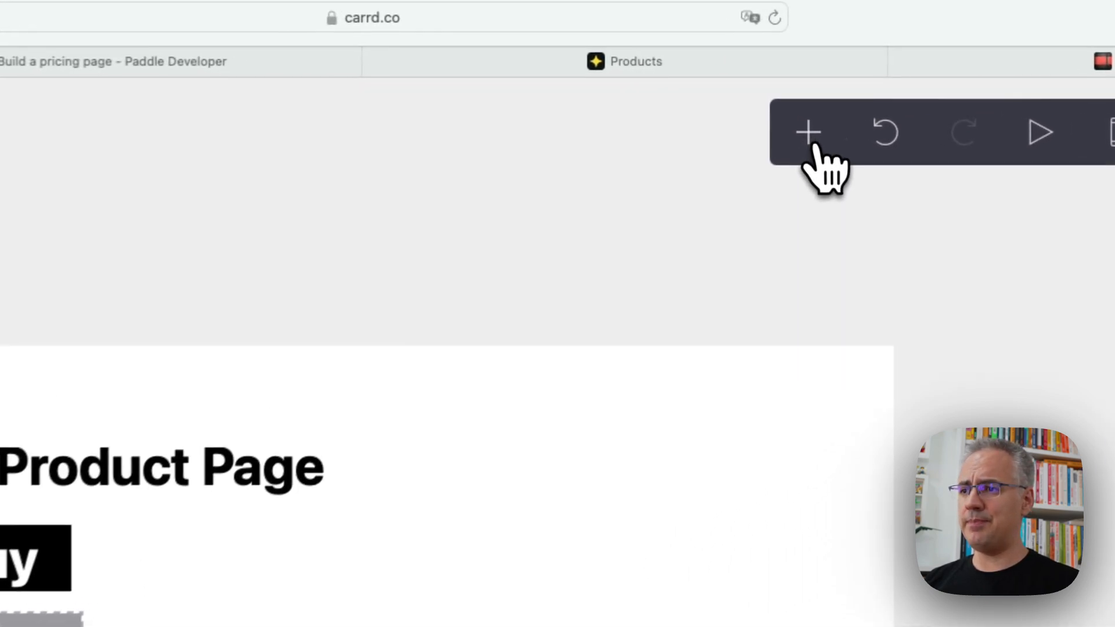
# Step: Add a text element between the page heading and the Buy button, with "-" as its placeholder content
pyautogui.click(788, 96)
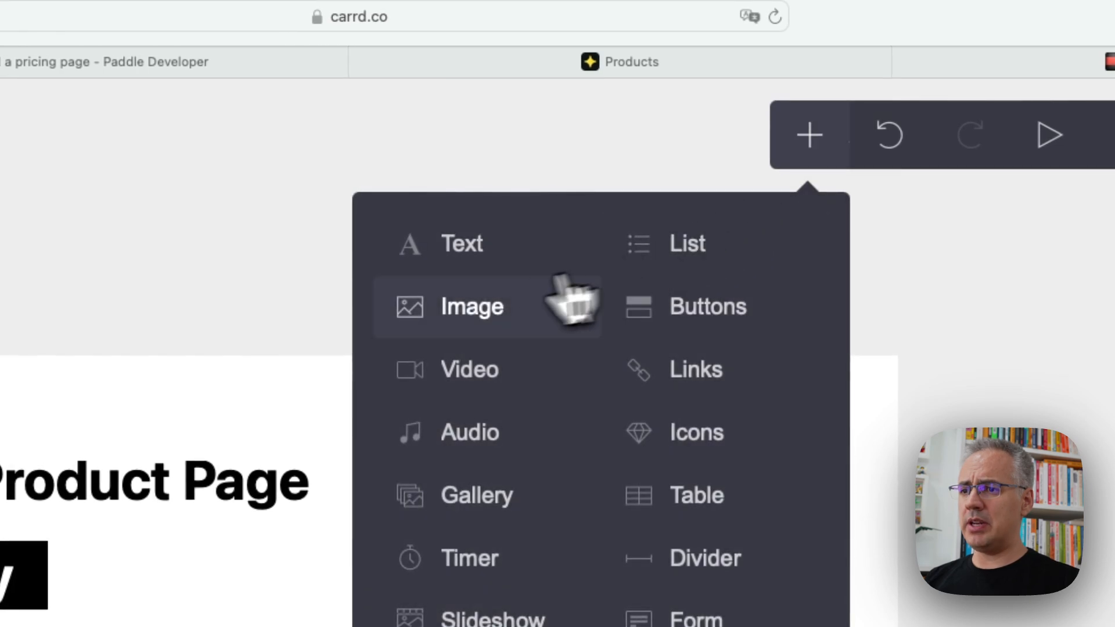
pyautogui.click(451, 256)
pyautogui.moveTo(374, 552); pyautogui.dragTo(462, 223)
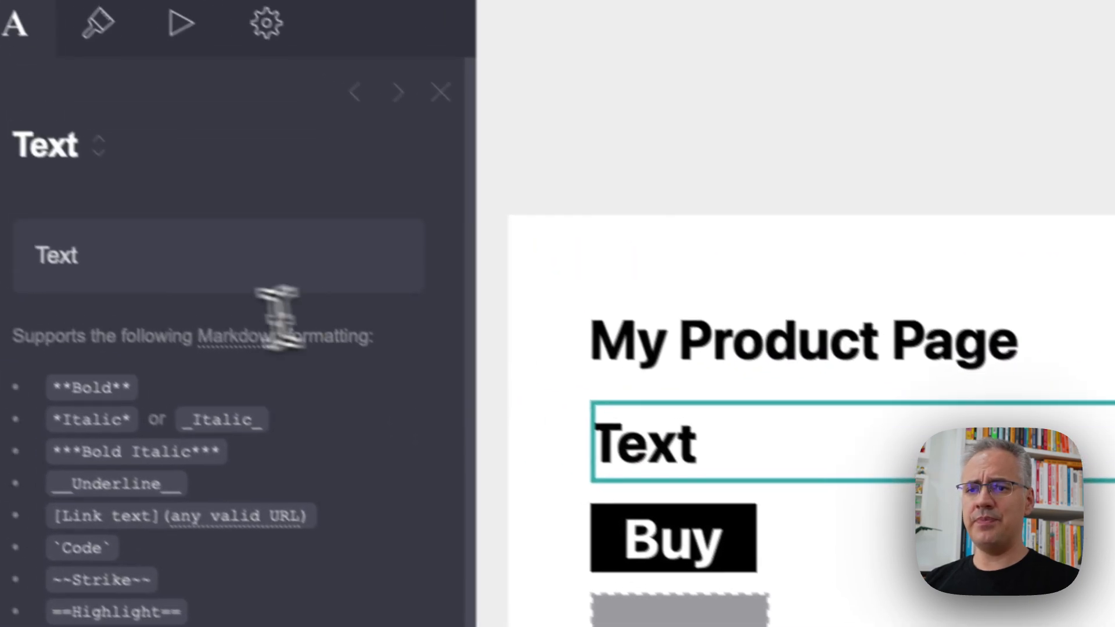
pyautogui.doubleClick(102, 281)
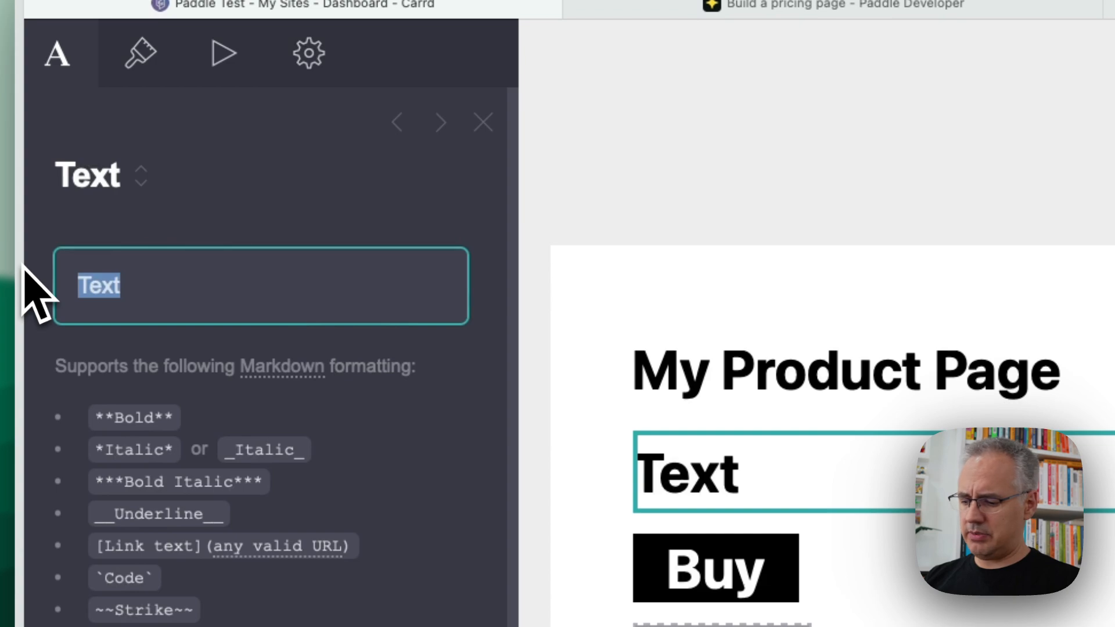
pyautogui.write('-')
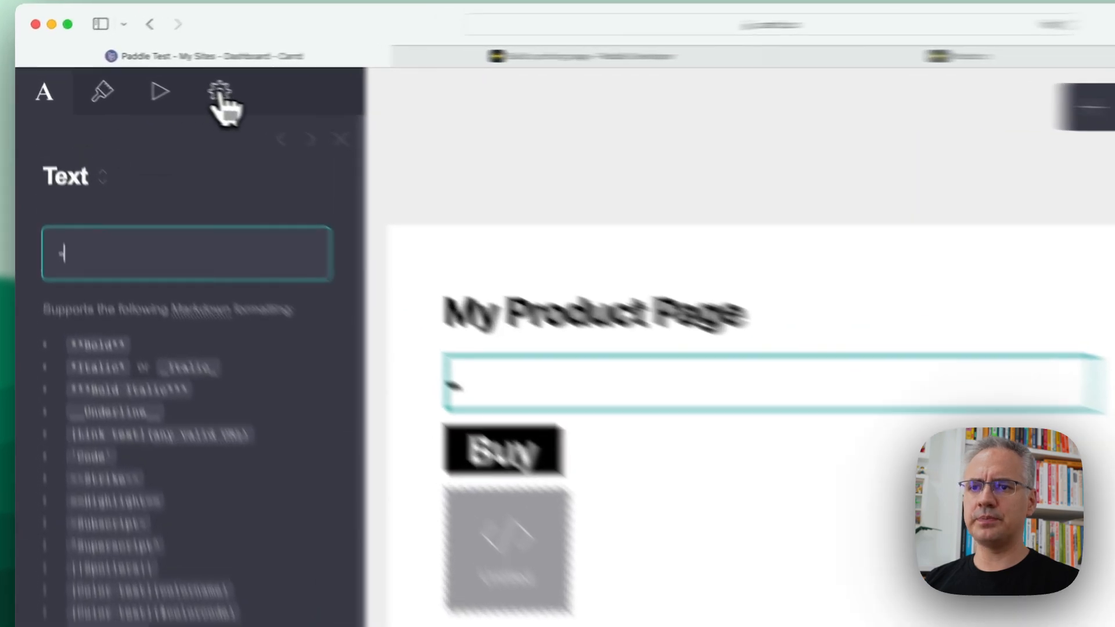
# Step: Set the new text element's ID to "price" and finish editing it
pyautogui.click(162, 81)
pyautogui.click(108, 289)
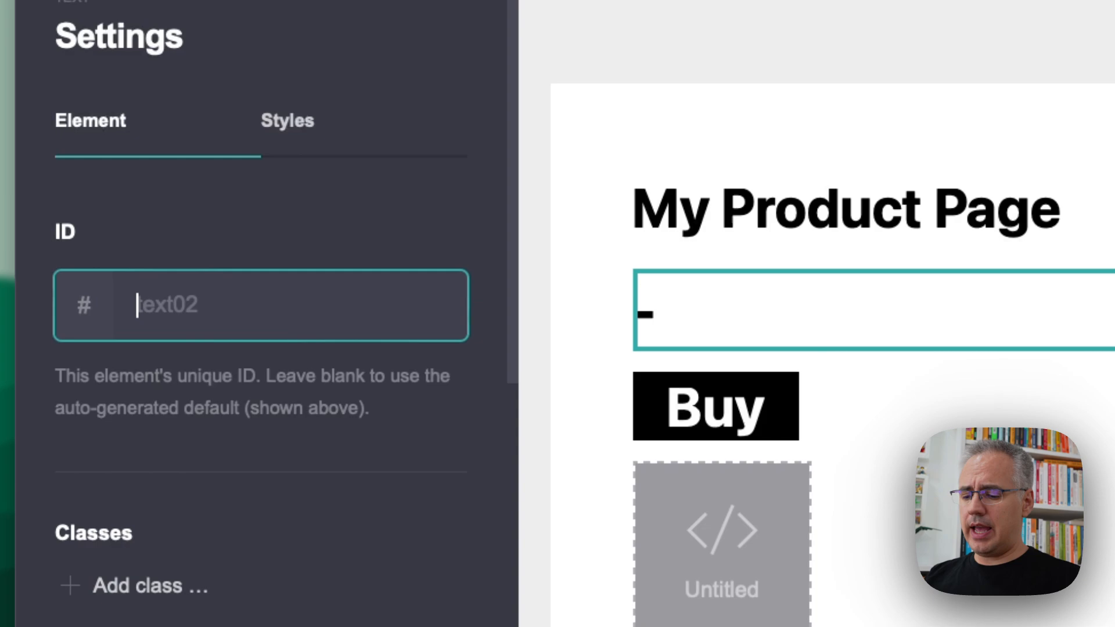
pyautogui.write('price')
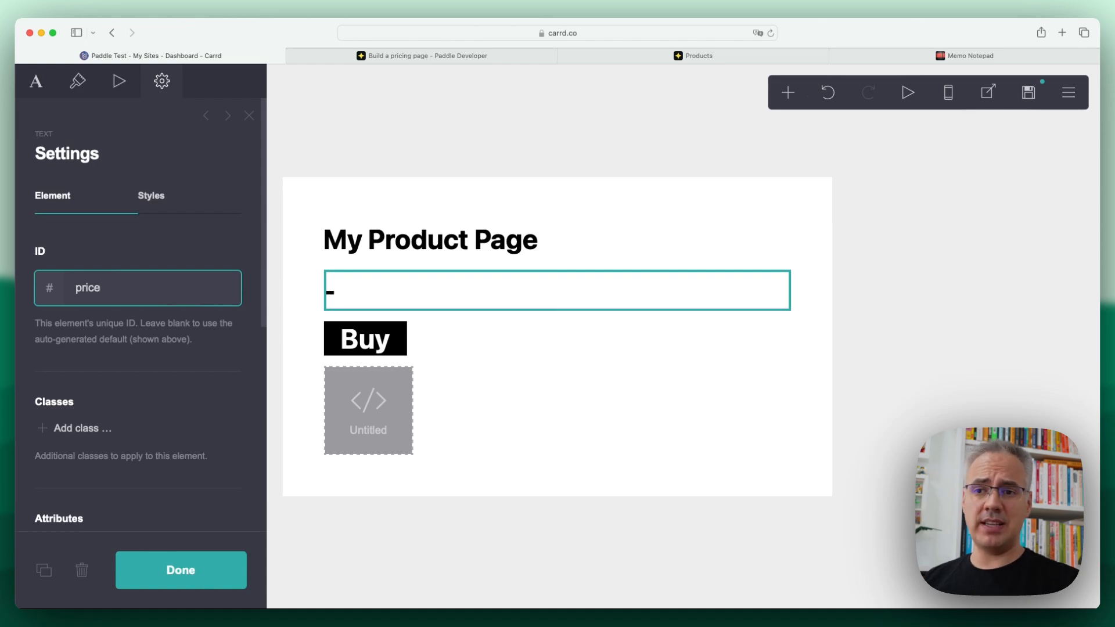
pyautogui.click(194, 577)
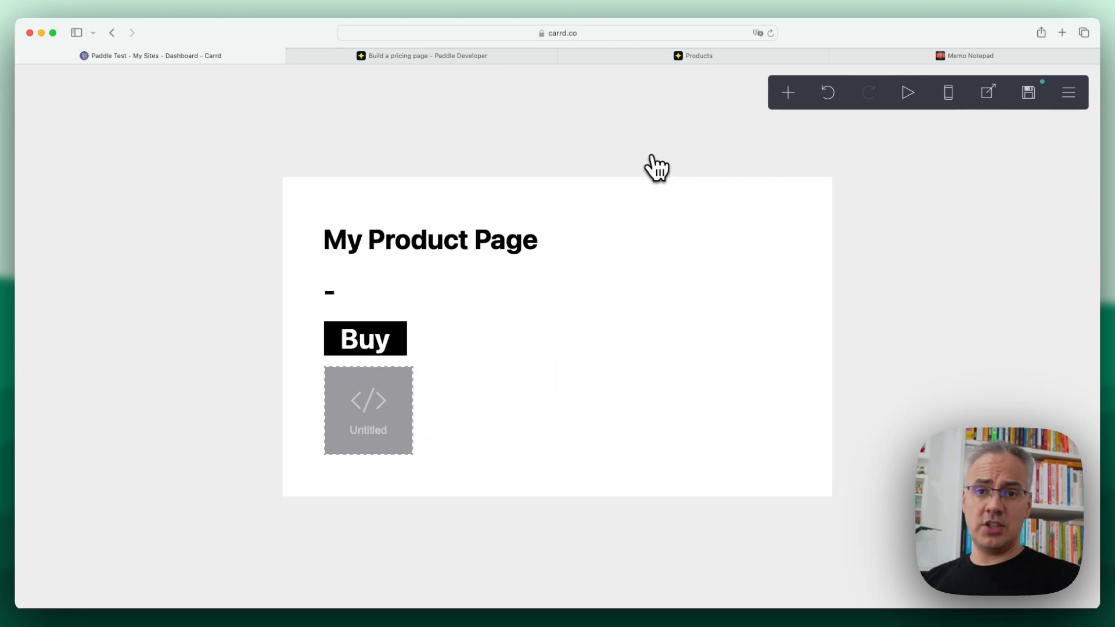
# Step: Look at Paddle's "Build a pricing page" guide and open its sample code on CodePen
pyautogui.click(459, 61)
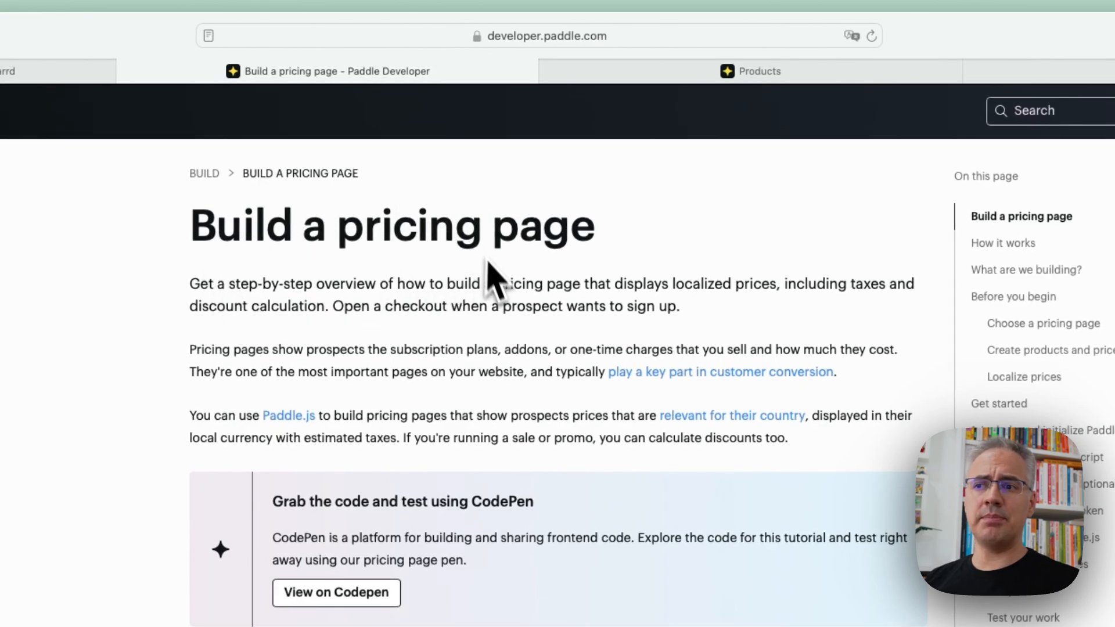
pyautogui.click(380, 598)
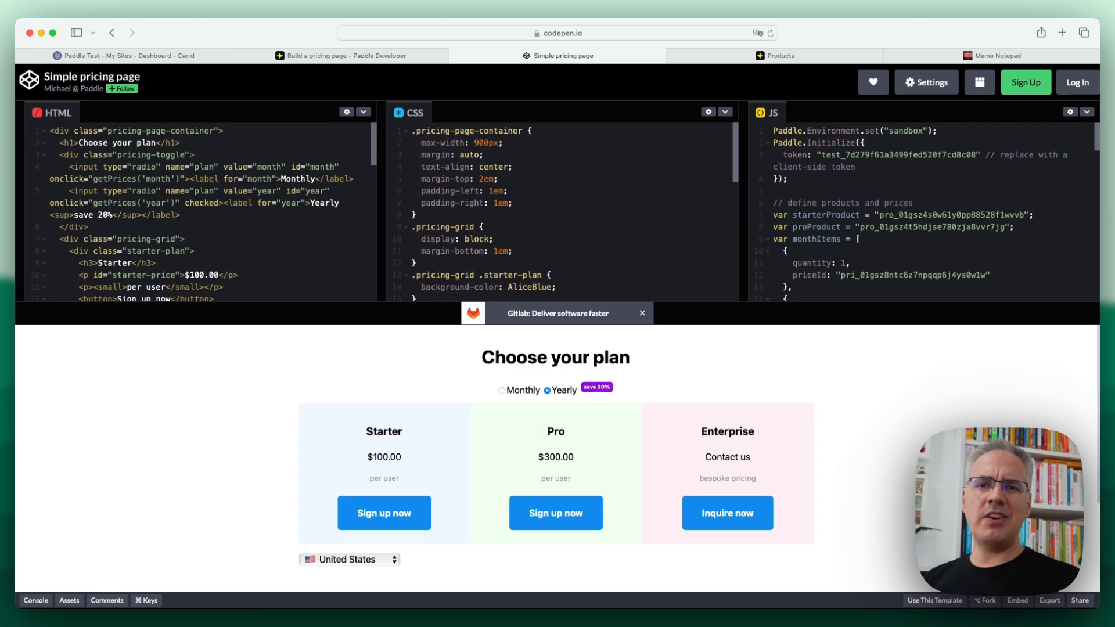
# Step: Copy the Lifetime Deal's price ID from the Paddle product page into the empty priceId quotes of the Memo Notepad script
pyautogui.click(807, 59)
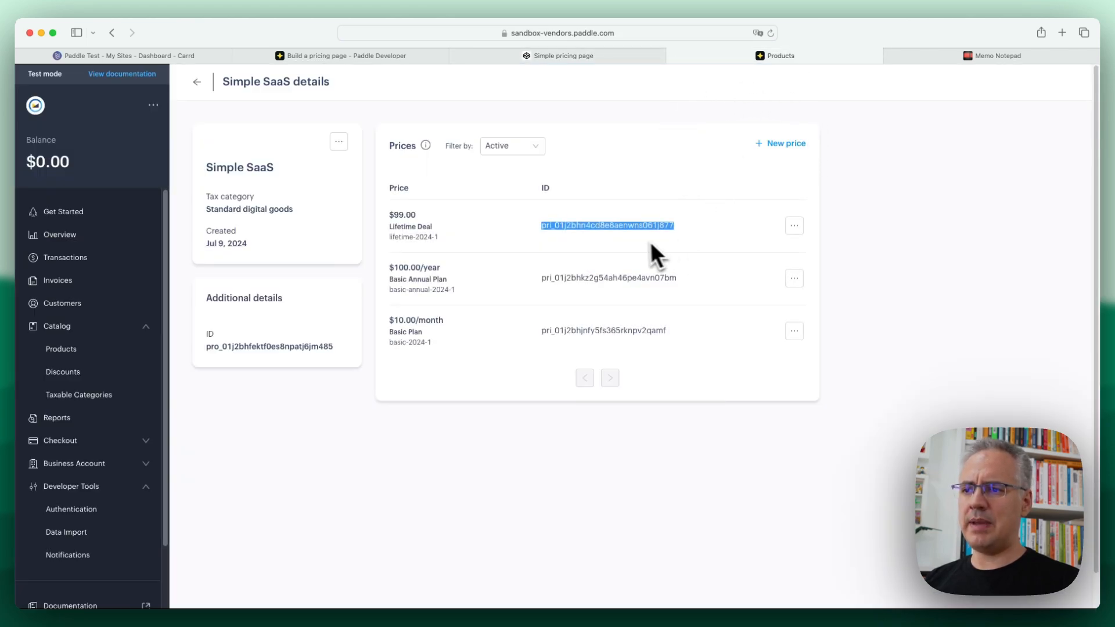
pyautogui.rightClick(618, 223)
pyautogui.click(646, 274)
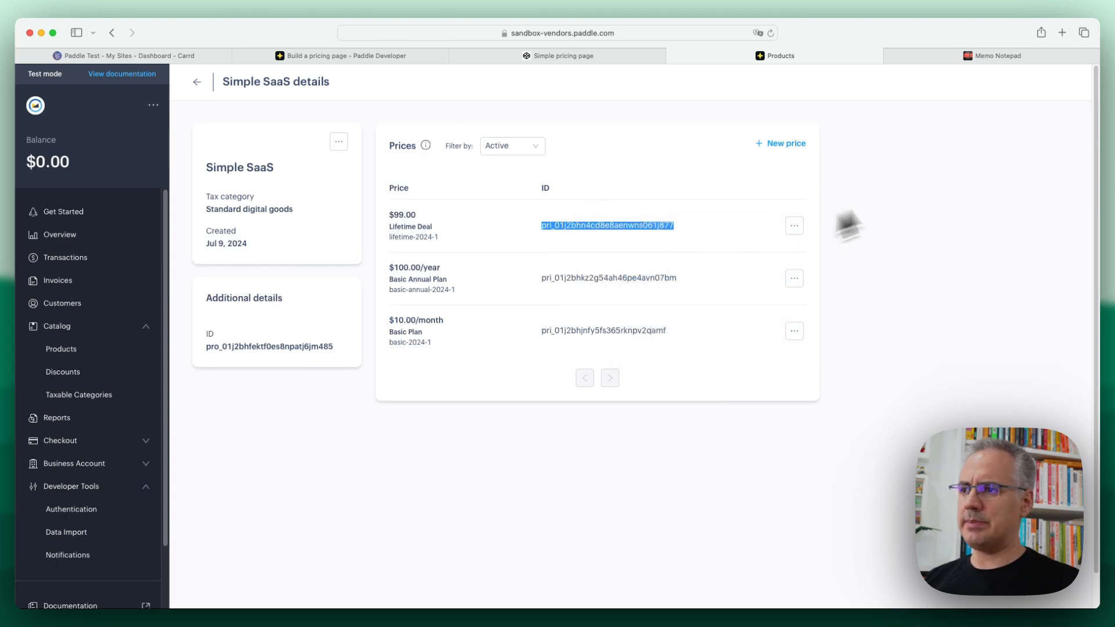
pyautogui.click(1011, 61)
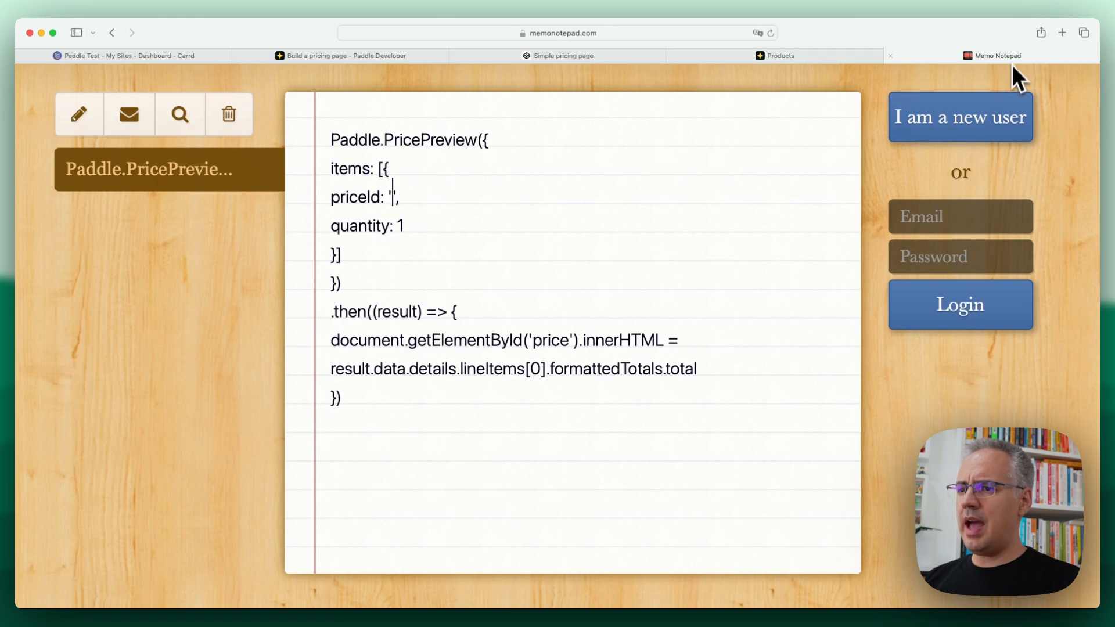
pyautogui.rightClick(393, 195)
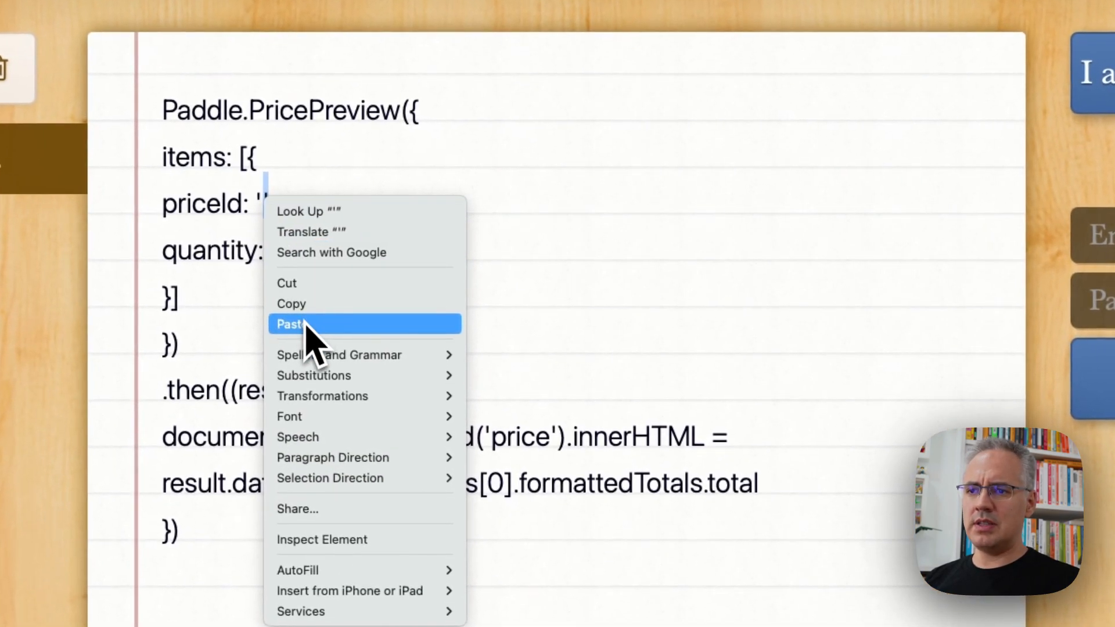
pyautogui.click(292, 324)
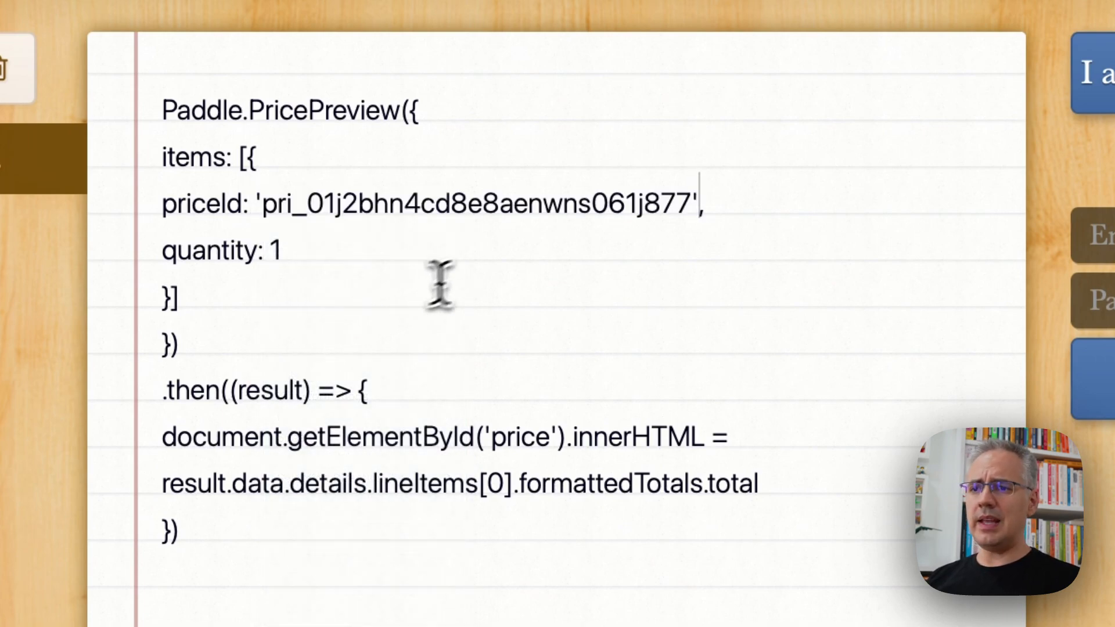
# Step: Examine the PricePreview script: the items block with priceId and quantity, and the then-callback that fills the "price" element
pyautogui.moveTo(163, 158); pyautogui.dragTo(228, 290)
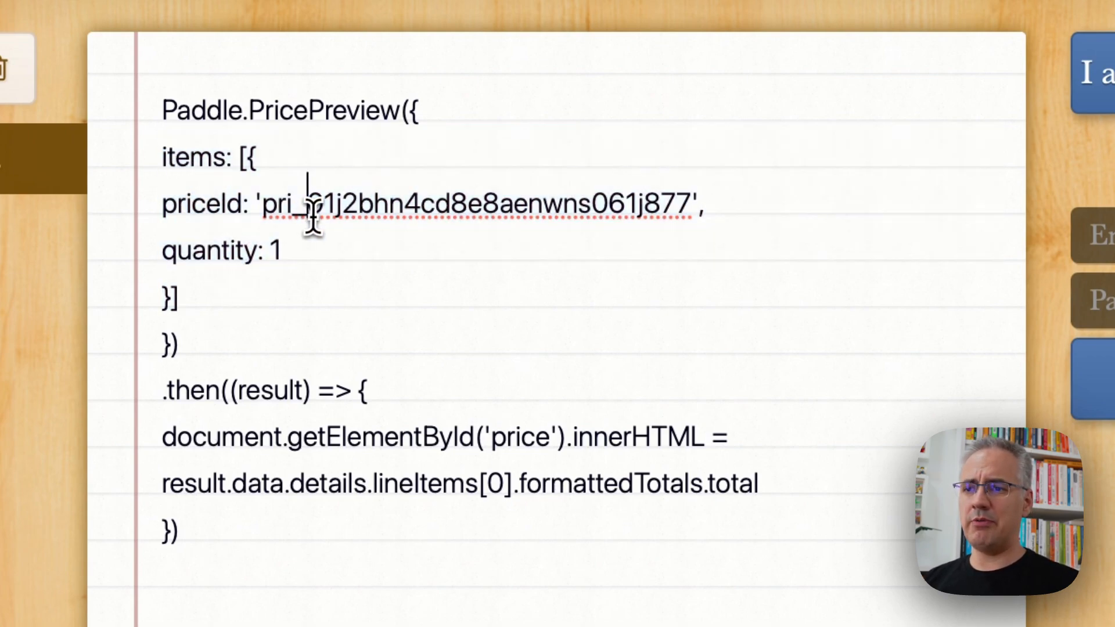
pyautogui.doubleClick(308, 208)
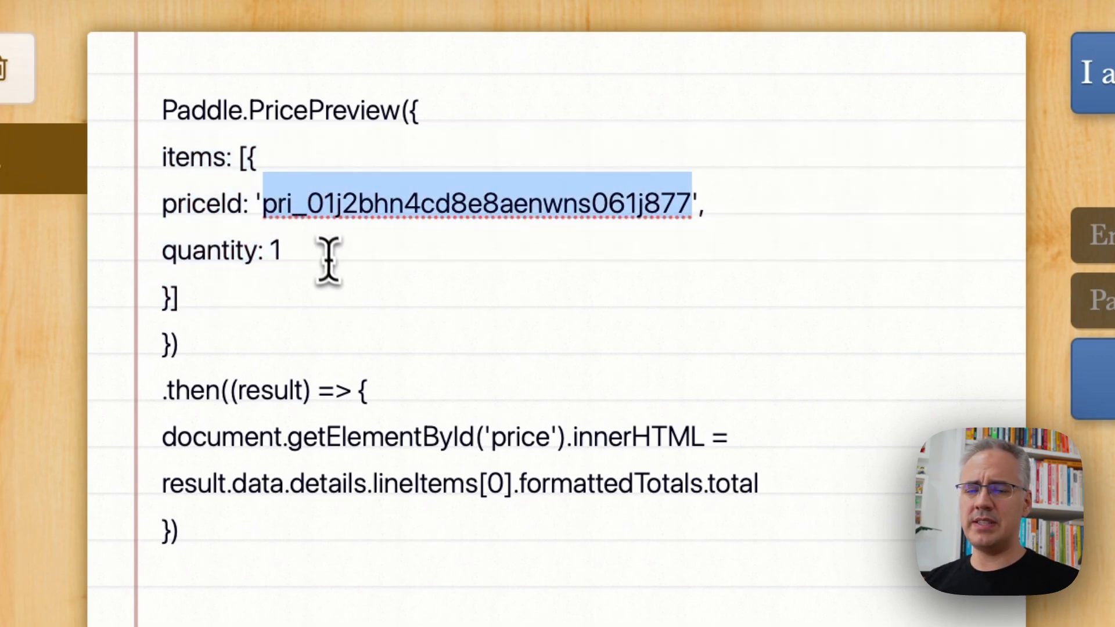
pyautogui.doubleClick(278, 252)
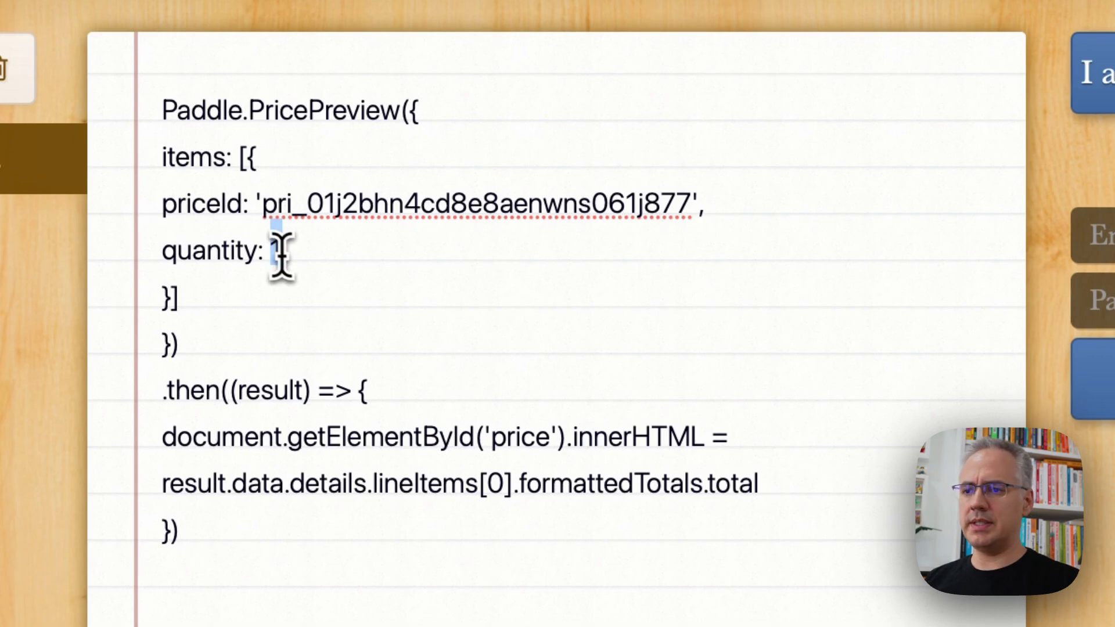
pyautogui.click(207, 345)
pyautogui.moveTo(206, 346); pyautogui.dragTo(149, 109)
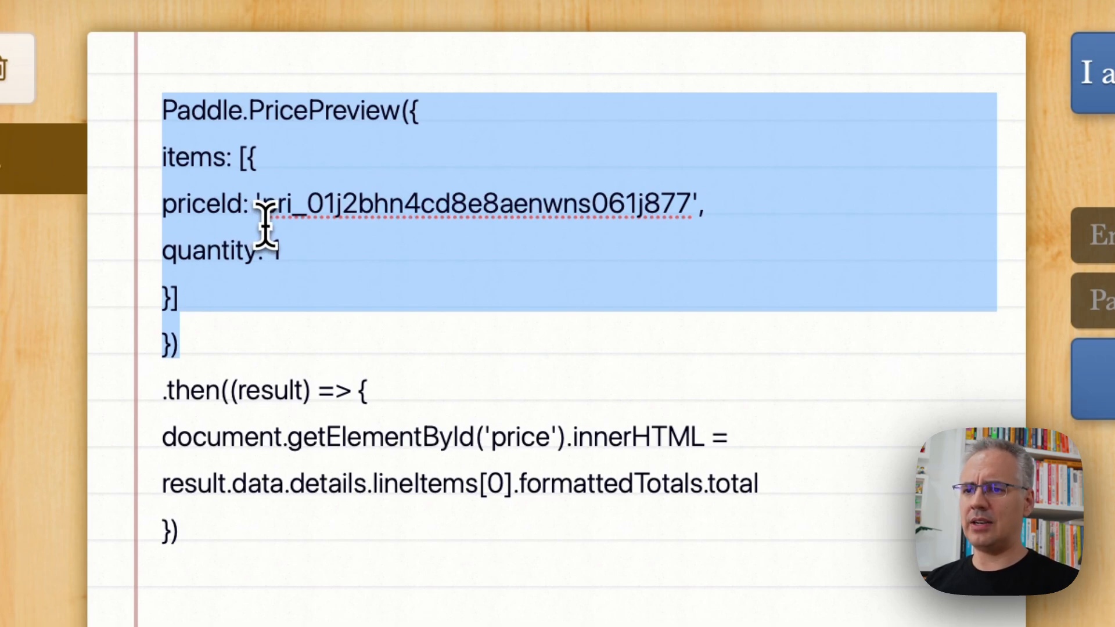
pyautogui.click(184, 530)
pyautogui.moveTo(183, 530); pyautogui.dragTo(167, 385)
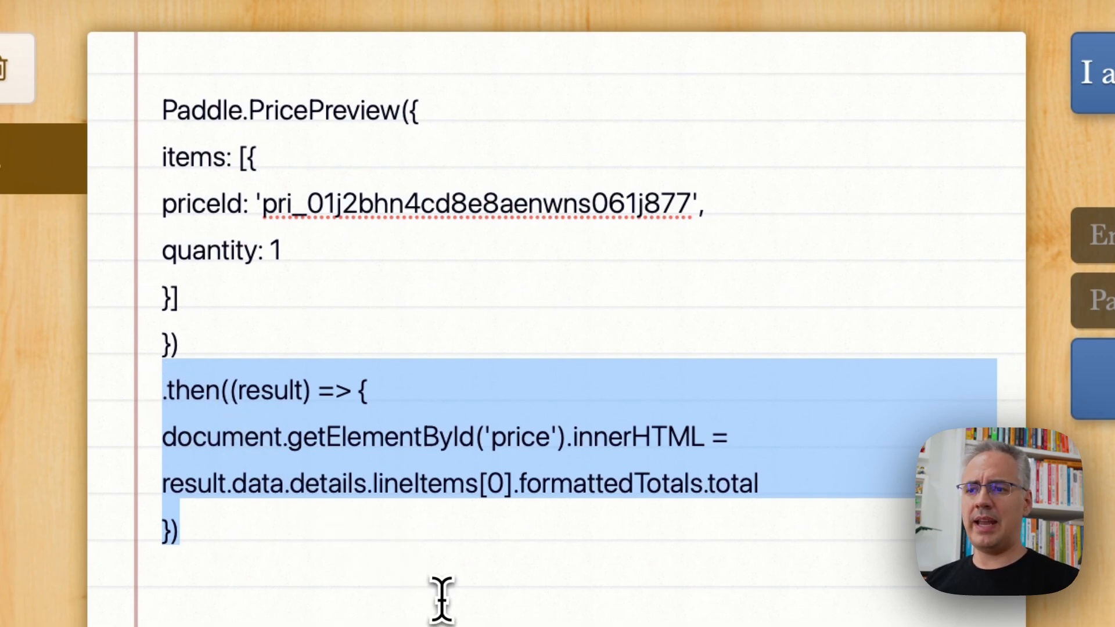
pyautogui.doubleClick(524, 440)
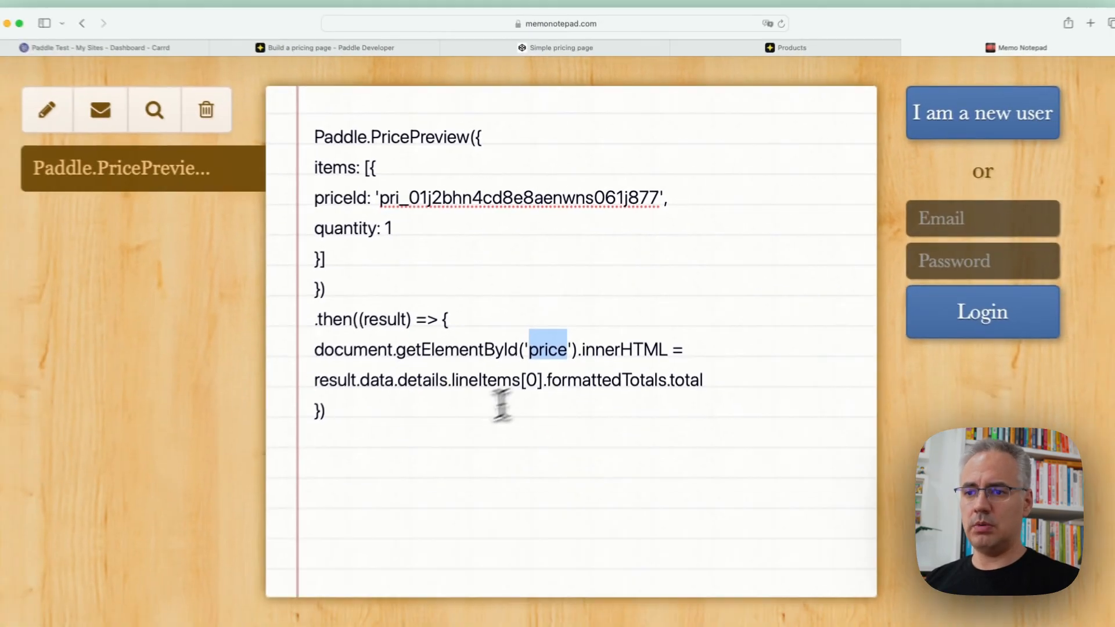
# Step: Copy the complete Paddle.PricePreview script from the memo, including its then-callback
pyautogui.moveTo(438, 536); pyautogui.dragTo(100, 129)
pyautogui.rightClick(389, 145)
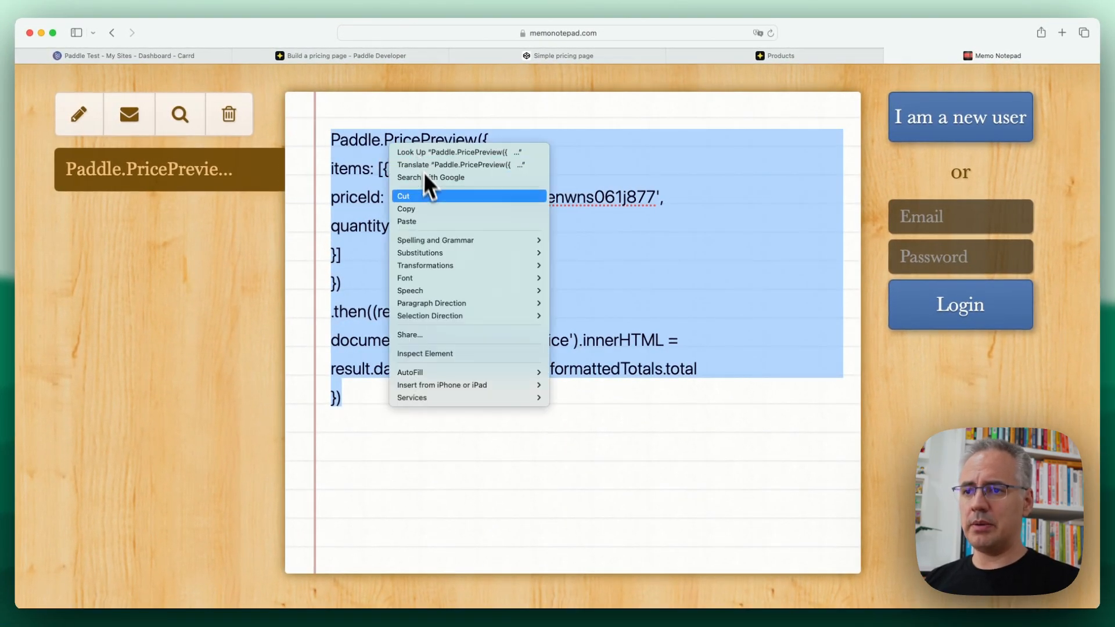
pyautogui.click(423, 208)
# Step: Switch to the Carrd editor and paste the PricePreview script into the embed element's code, on a new line after the Paddle.Initialize call
pyautogui.click(162, 57)
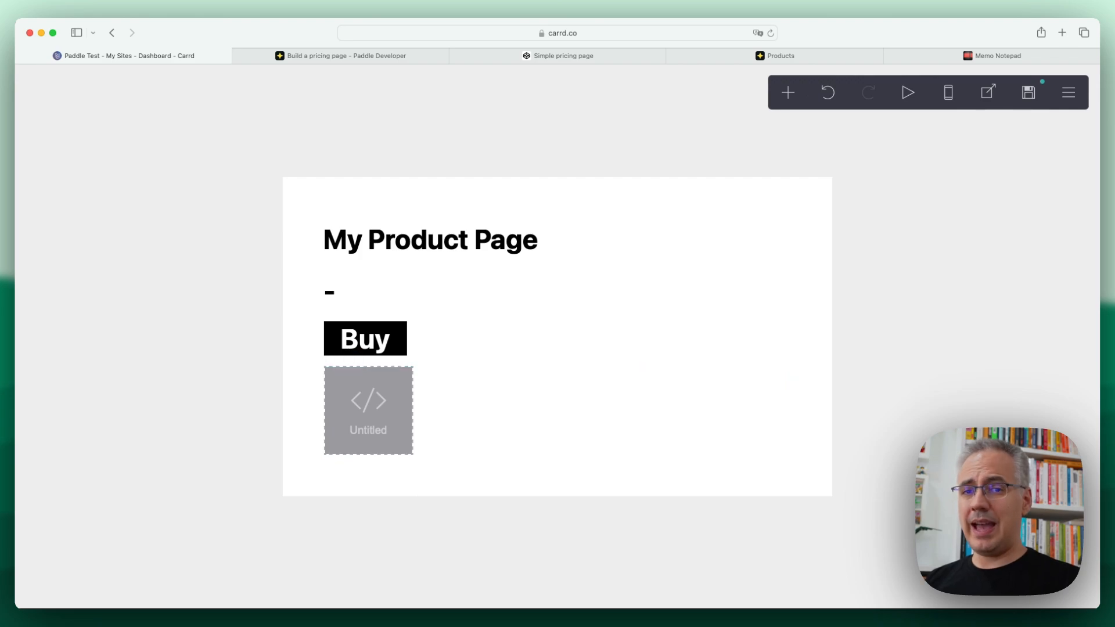
pyautogui.click(381, 414)
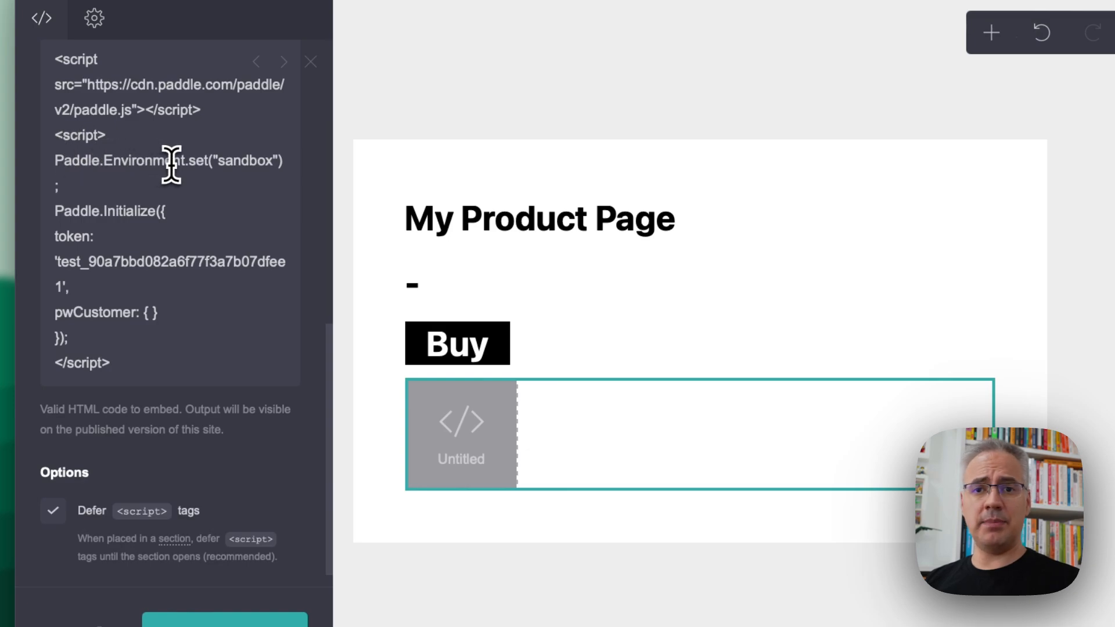
pyautogui.click(118, 338)
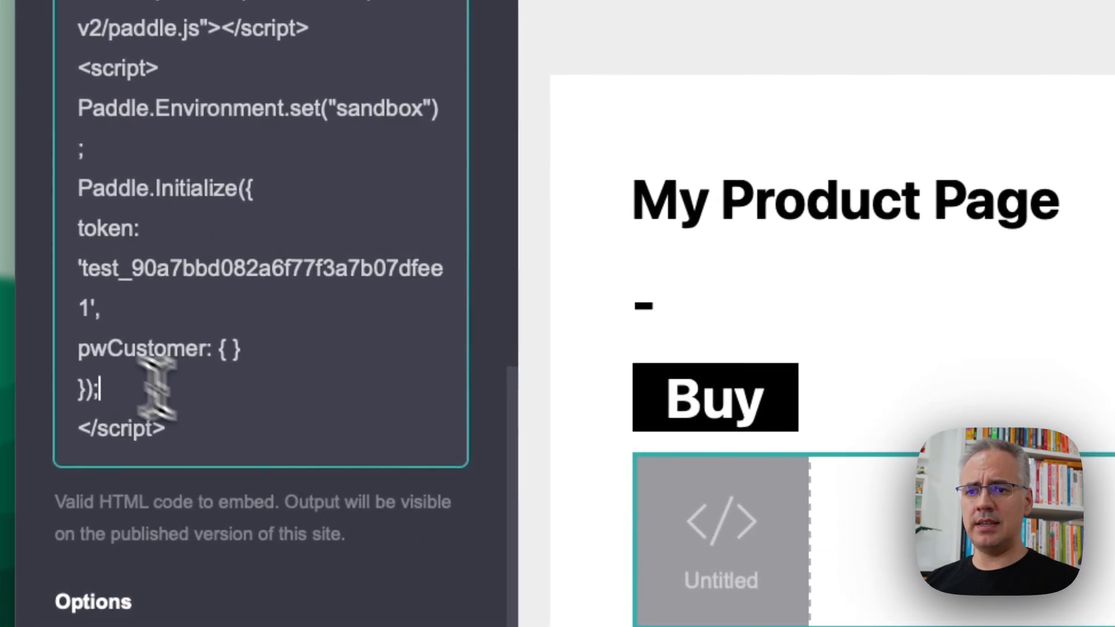
pyautogui.press('Return')
pyautogui.press('super+v')
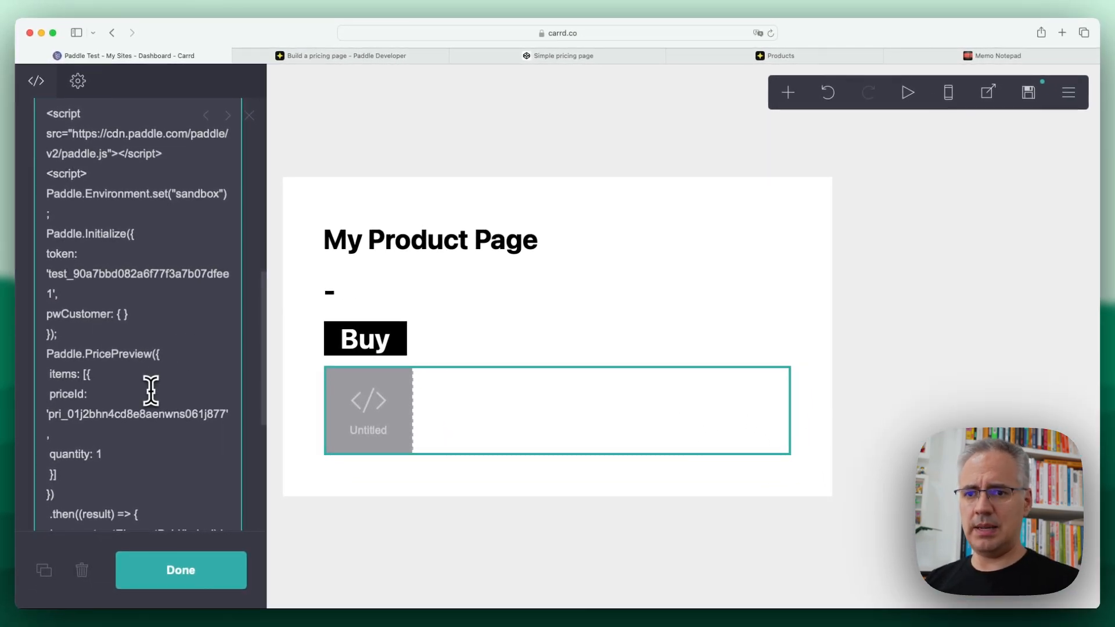
pyautogui.scroll(-5, 150, 395)
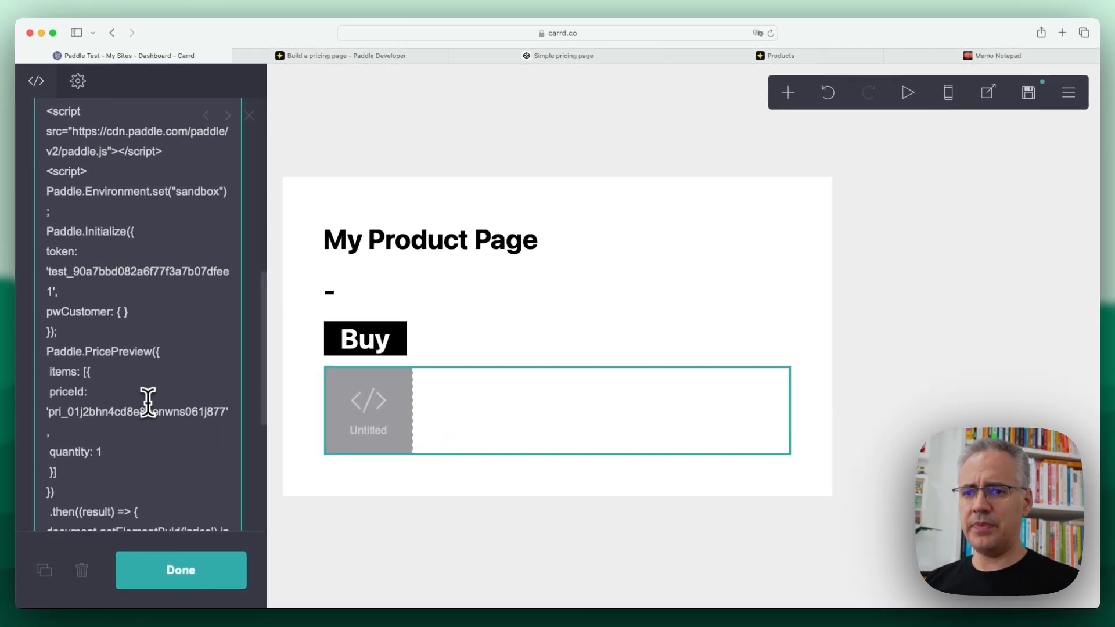
pyautogui.click(171, 572)
# Step: Publish the changes to the Paddle Test site and view the live page
pyautogui.click(1031, 95)
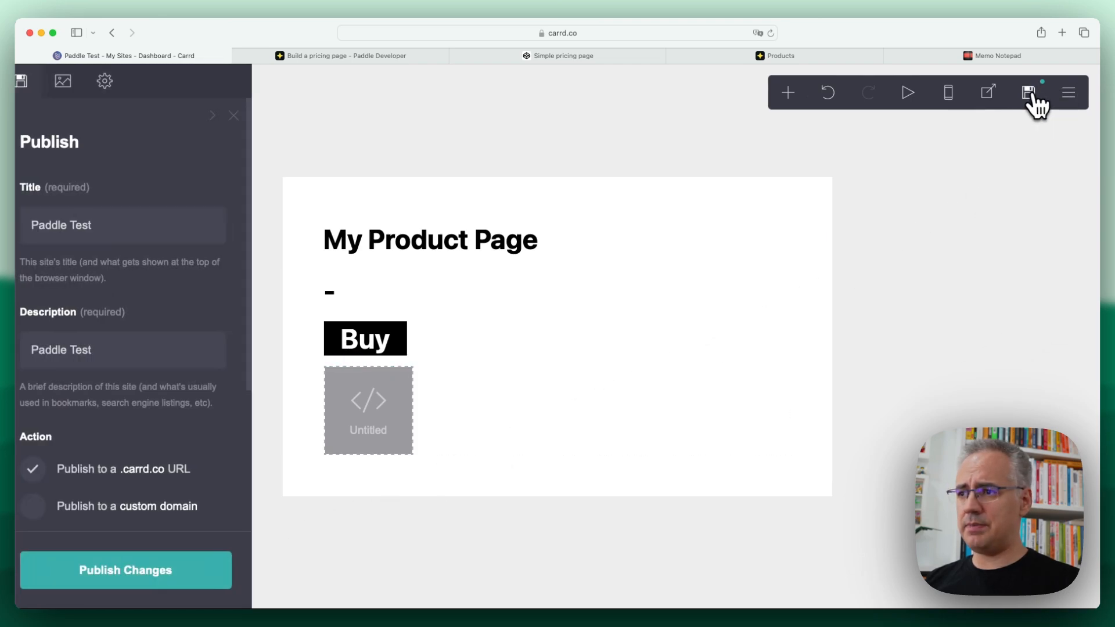
pyautogui.click(155, 574)
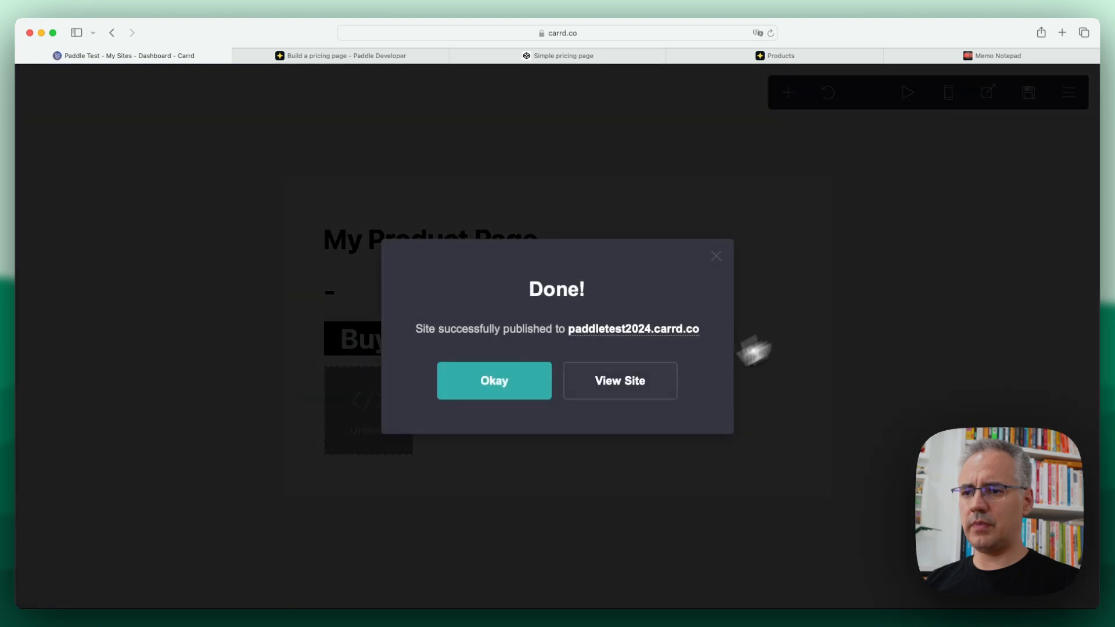
pyautogui.click(619, 380)
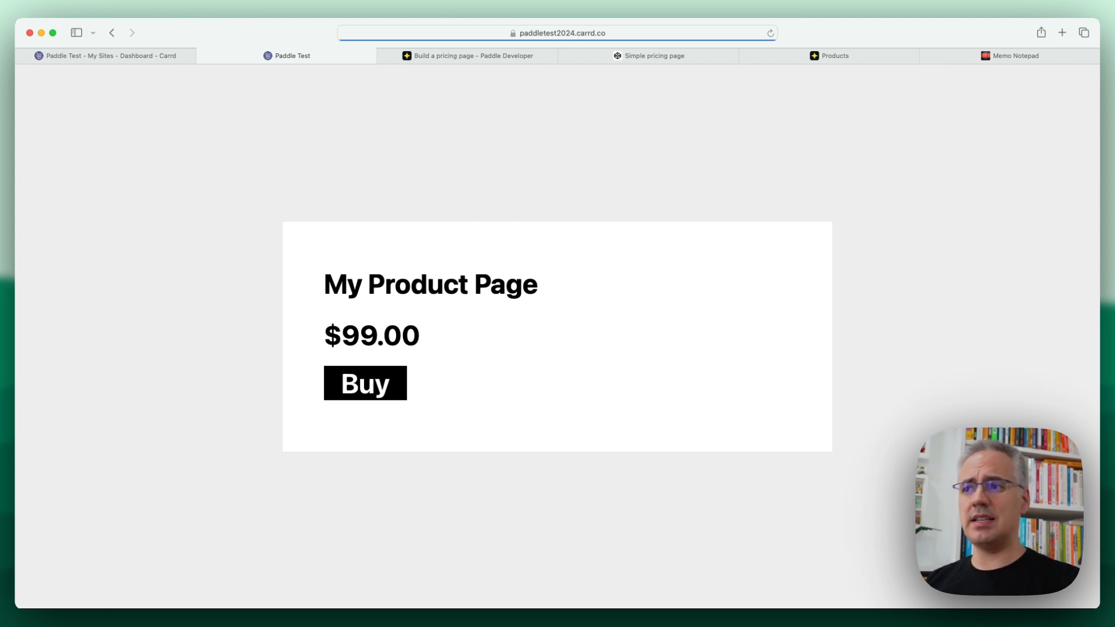
# Step: In Paddle's Simple SaaS product, set the Lifetime Deal's base price to 129.00 USD and save it
pyautogui.click(831, 55)
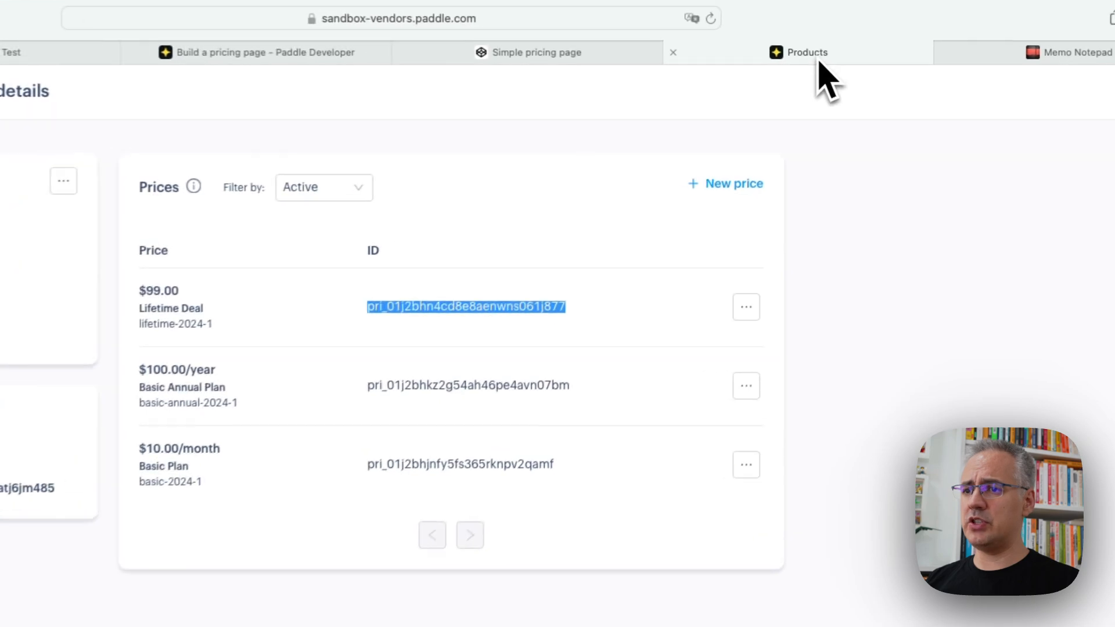
pyautogui.click(744, 313)
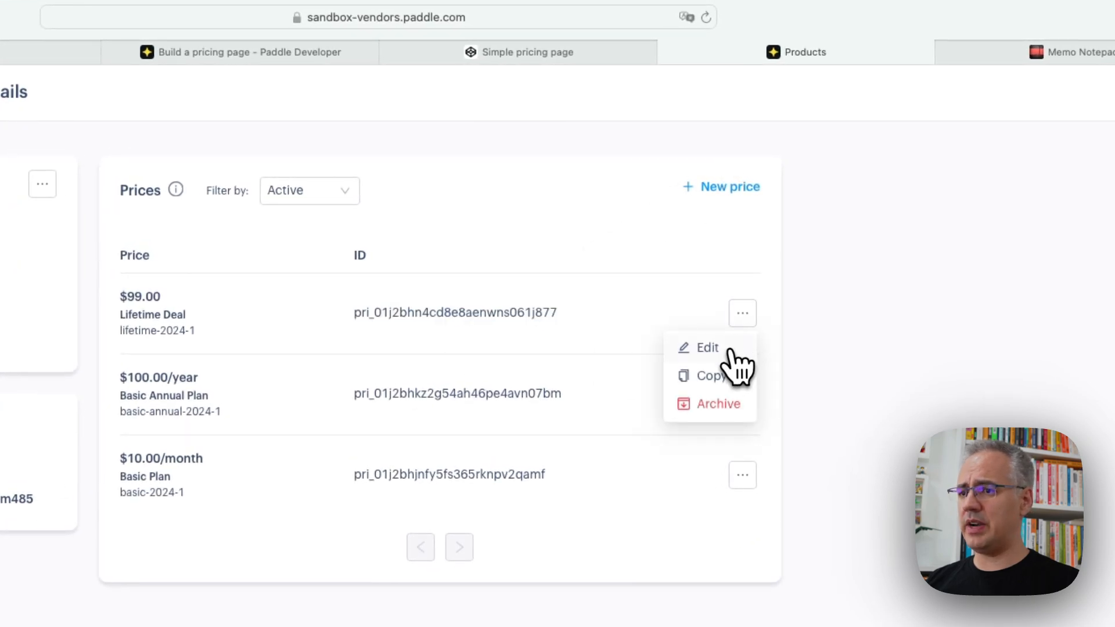
pyautogui.click(729, 349)
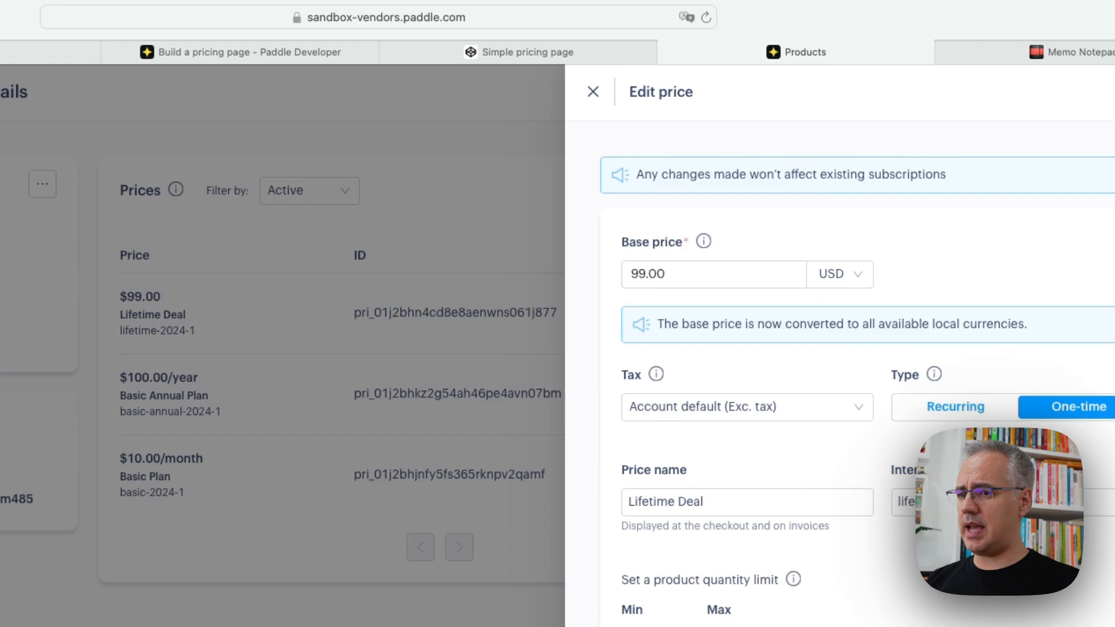
pyautogui.moveTo(648, 275); pyautogui.dragTo(619, 274)
pyautogui.write('12')
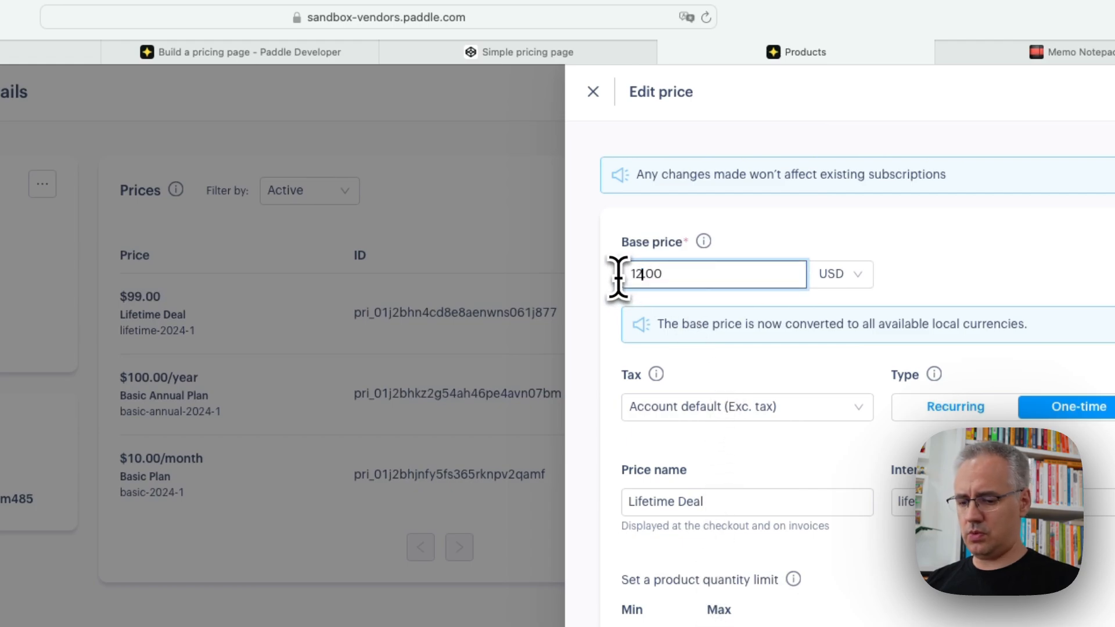
pyautogui.click(1084, 87)
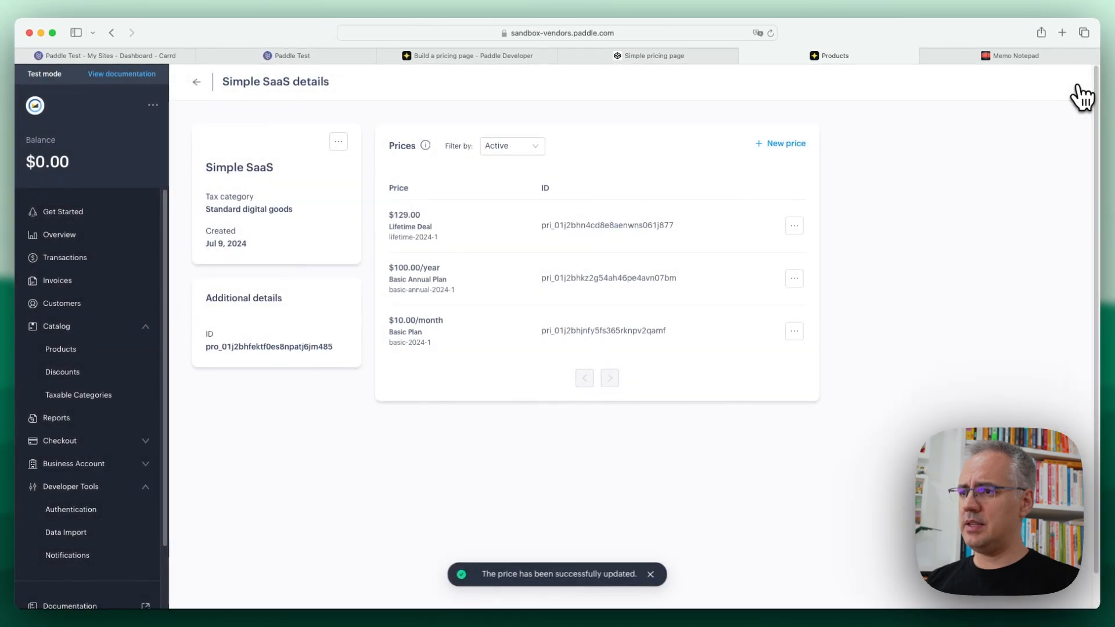
# Step: Return to the published Paddle Test page and reload it to check the displayed price
pyautogui.click(289, 61)
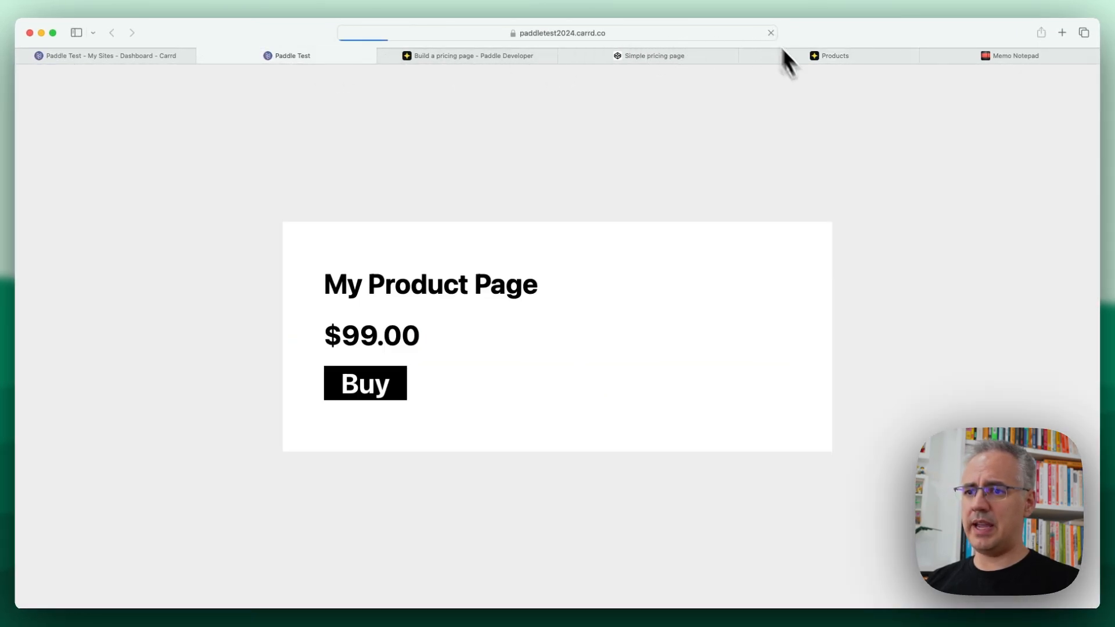